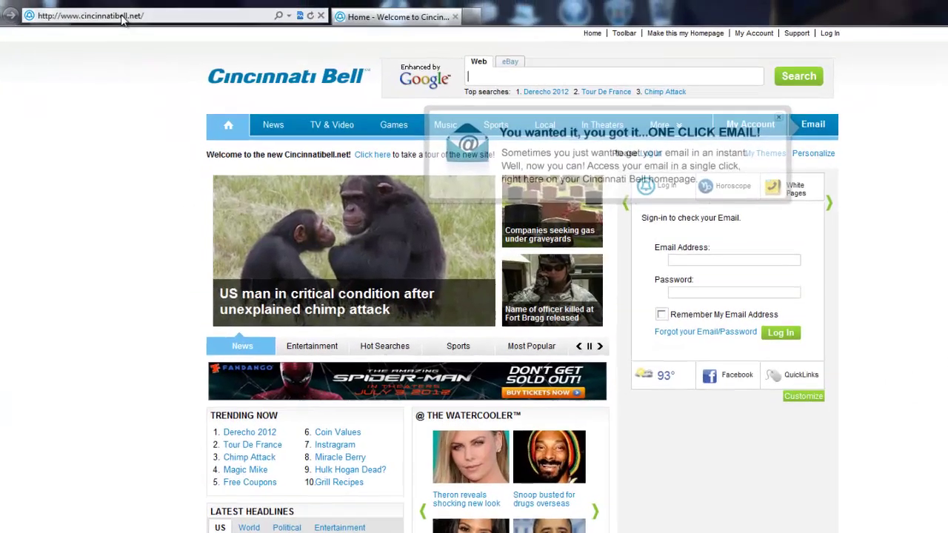
# Step: Load cheatengine.org in Internet Explorer and start the Cheat Engine download
pyautogui.click(126, 1)
pyautogui.write('cheate')
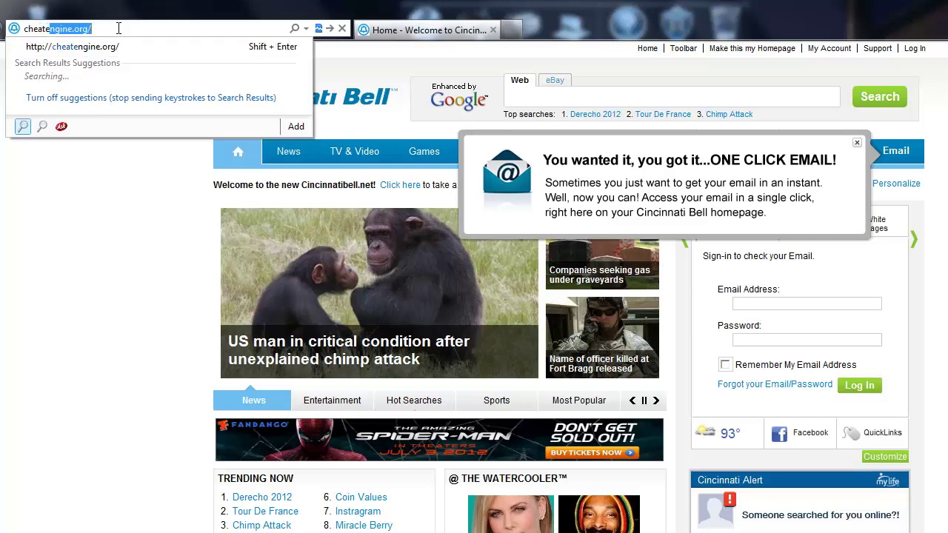
pyautogui.write('ngine.opr')
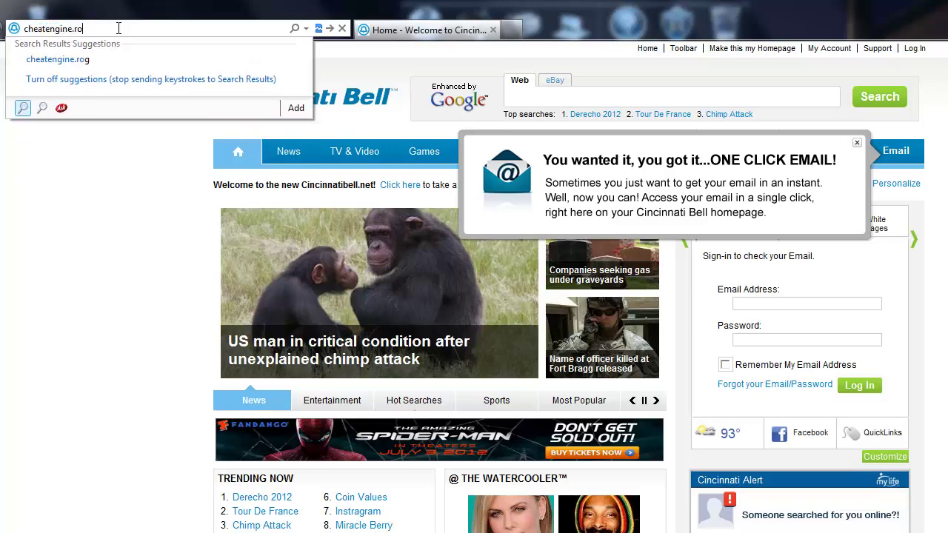
pyautogui.press('BackSpace')
pyautogui.press('BackSpace')
pyautogui.write('rg')
pyautogui.press('Return')
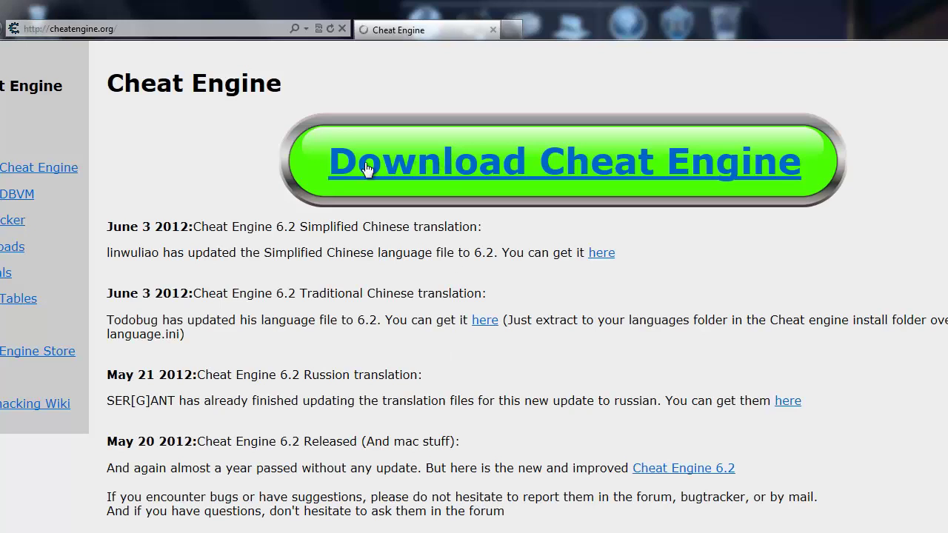
pyautogui.click(345, 175)
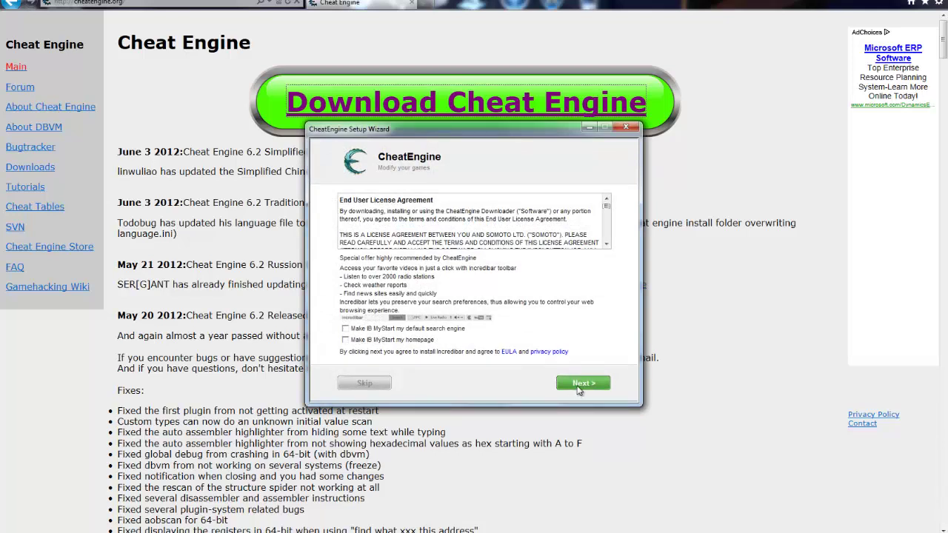
# Step: Finish the Cheat Engine installation and launch it from the Start menu
pyautogui.click(575, 384)
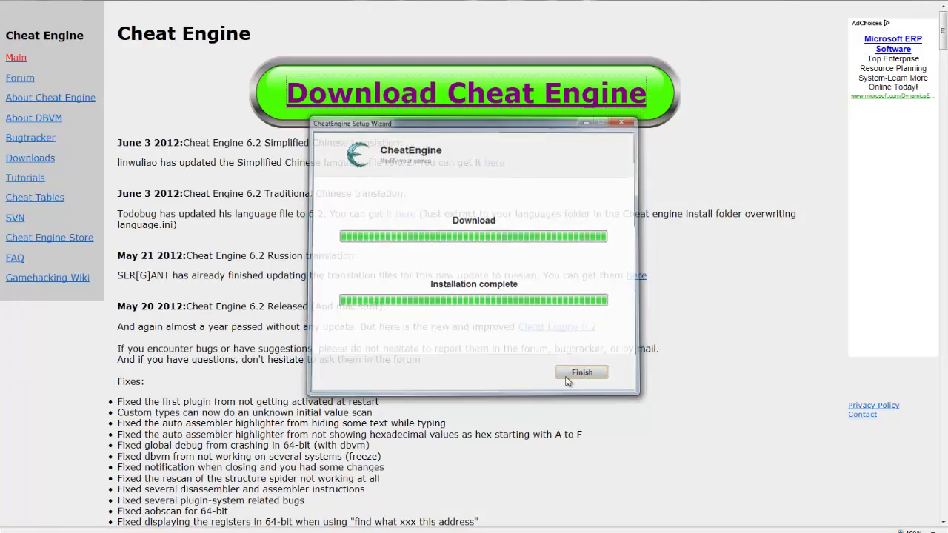
pyautogui.click(582, 373)
pyautogui.press('super')
pyautogui.click(22, 481)
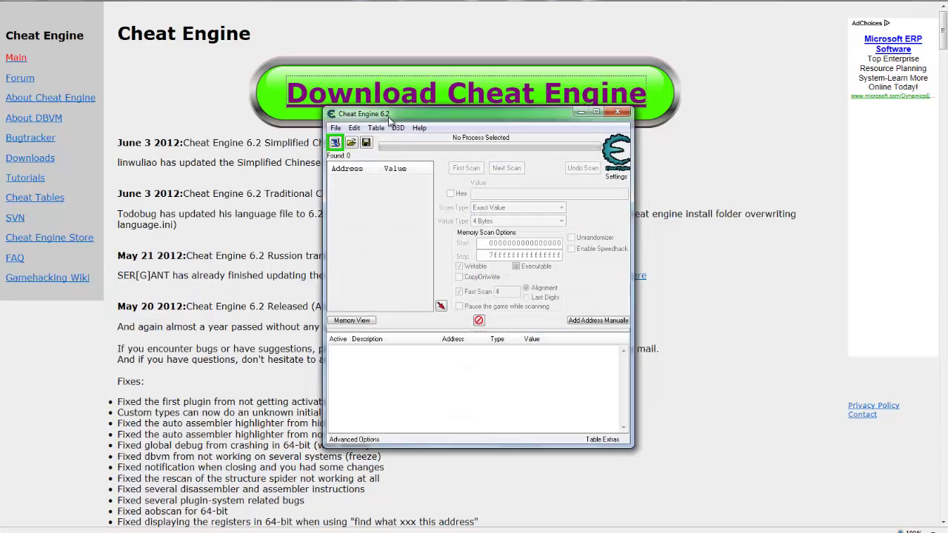
# Step: Shift Cheat Engine aside, minimize it, and begin typing the AdventureQuest address
pyautogui.moveTo(388, 117); pyautogui.dragTo(456, 114)
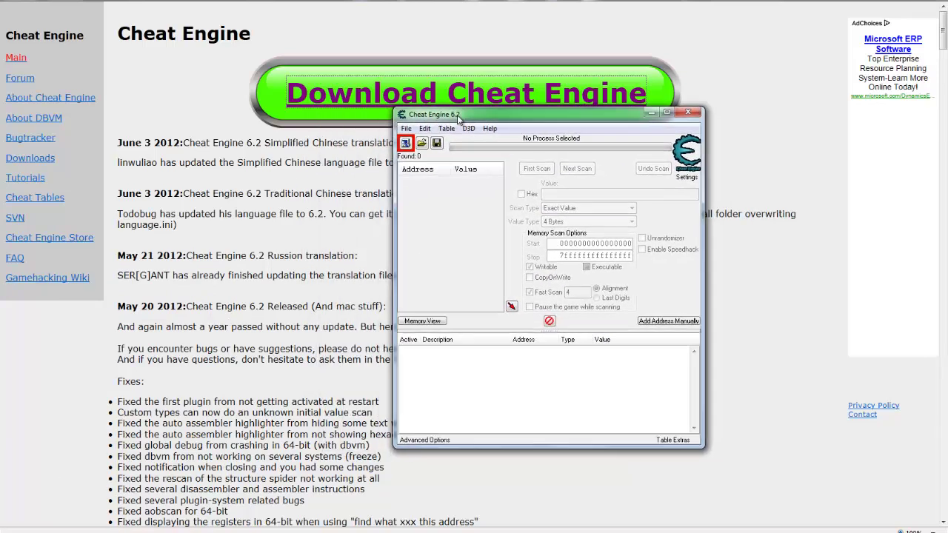
pyautogui.click(200, 5)
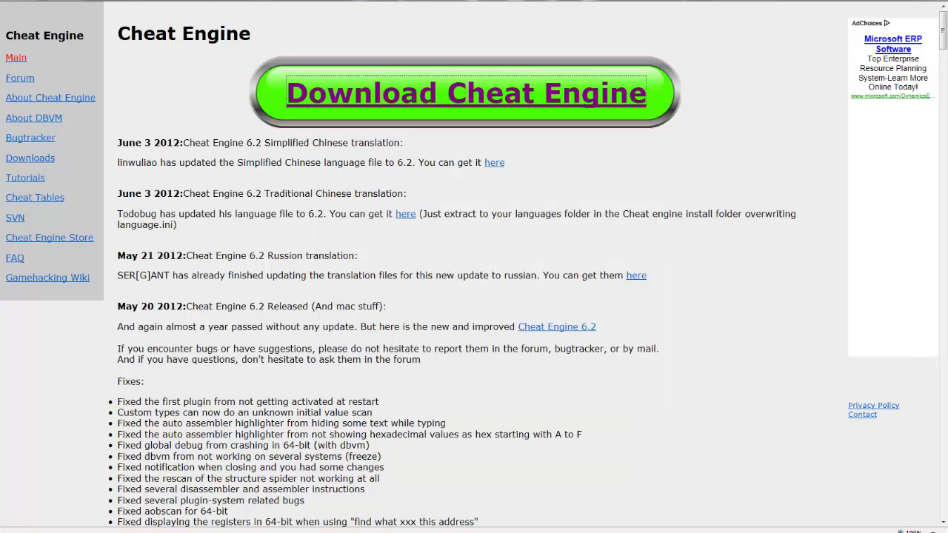
pyautogui.write('ad')
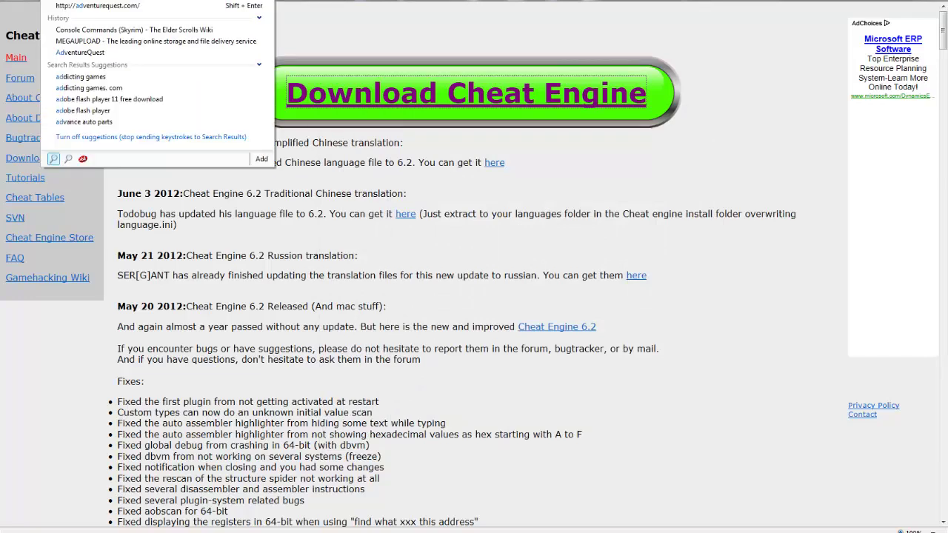
# Step: Load adventurequest.com, log in, and play with the chosen character
pyautogui.press('Return')
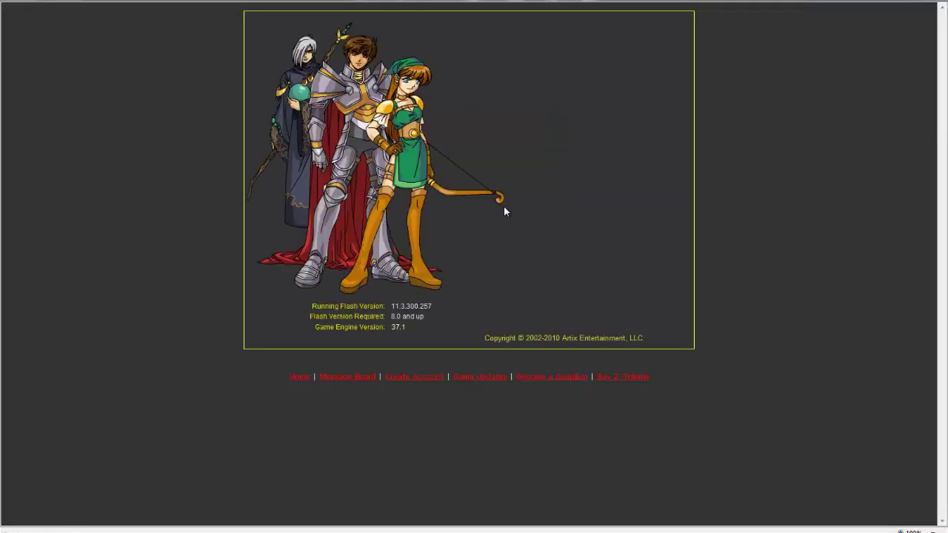
pyautogui.click(567, 226)
pyautogui.click(567, 122)
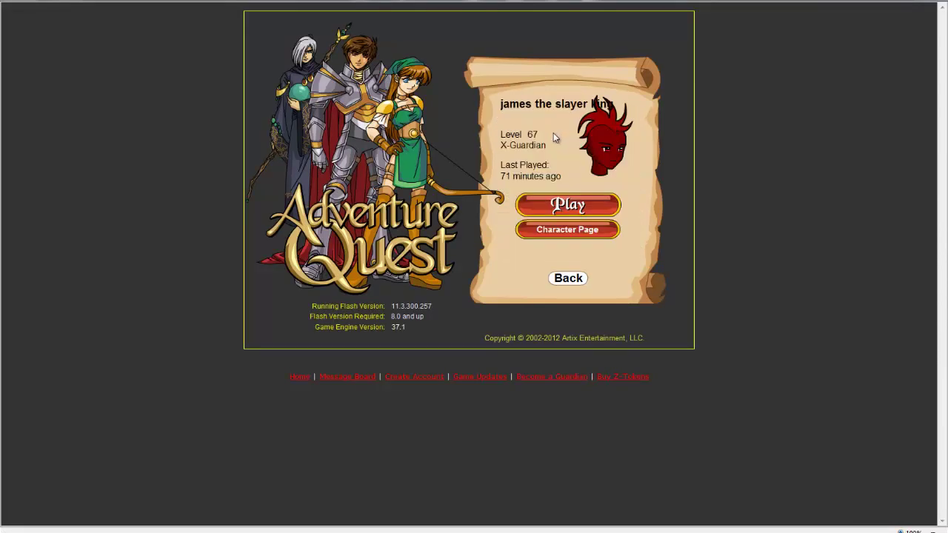
pyautogui.click(565, 207)
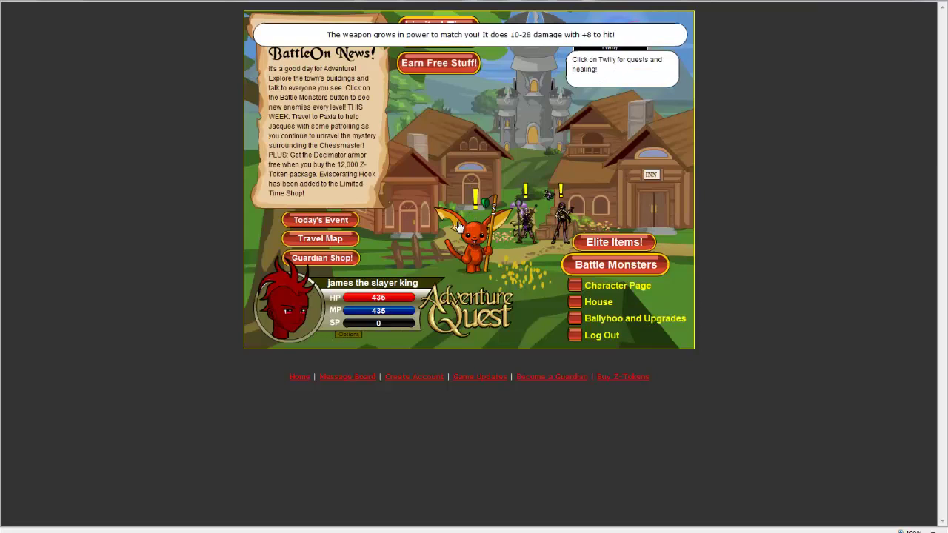
# Step: Go through Guardian Tower to the teleporter and teleport to the Carnax Challenge
pyautogui.click(545, 143)
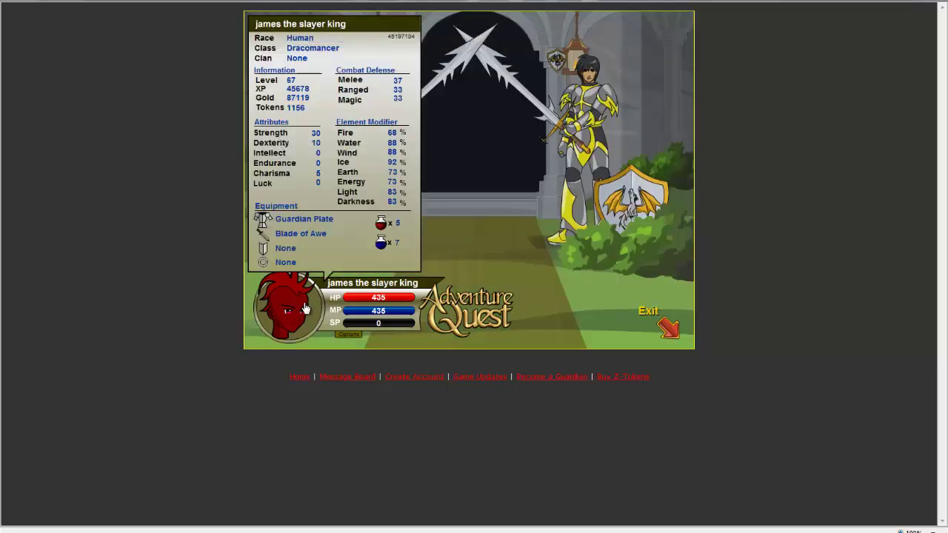
pyautogui.click(533, 121)
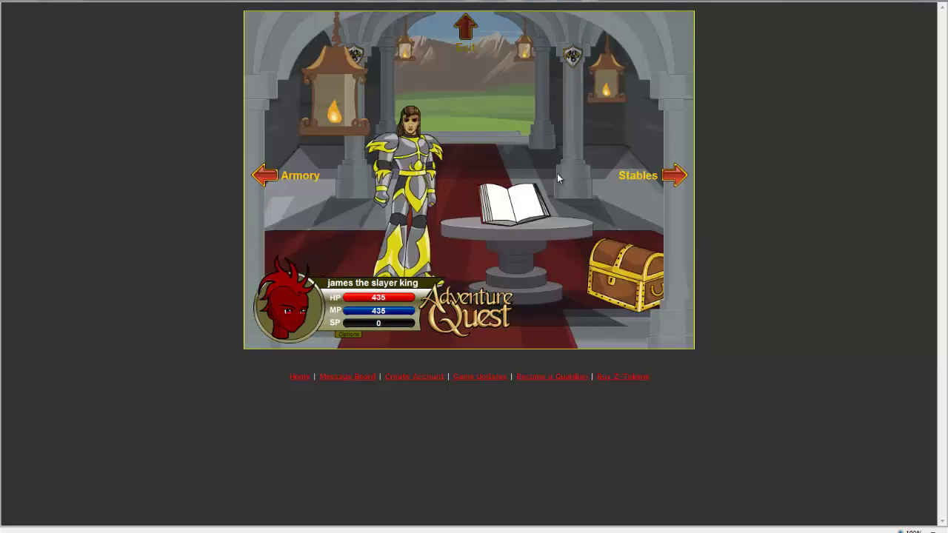
pyautogui.click(668, 174)
pyautogui.click(452, 42)
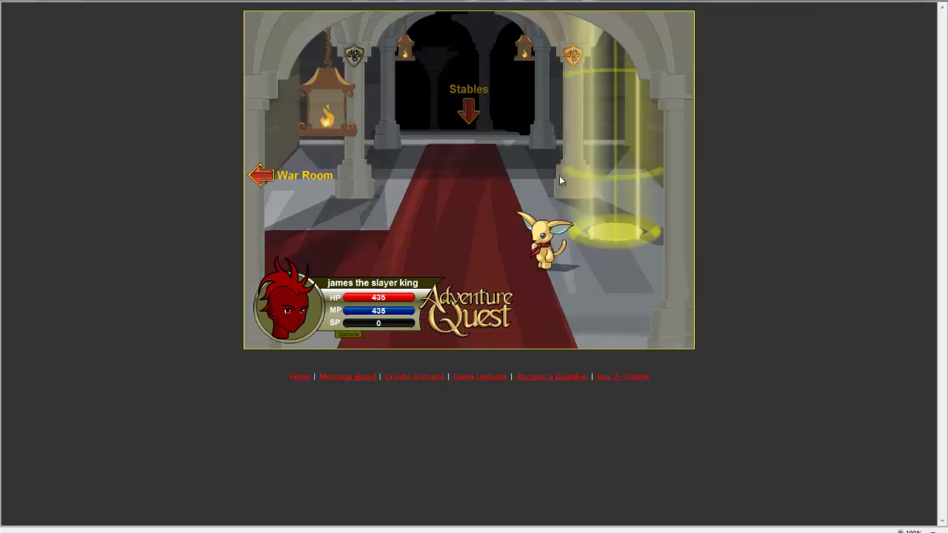
pyautogui.click(592, 190)
pyautogui.click(466, 128)
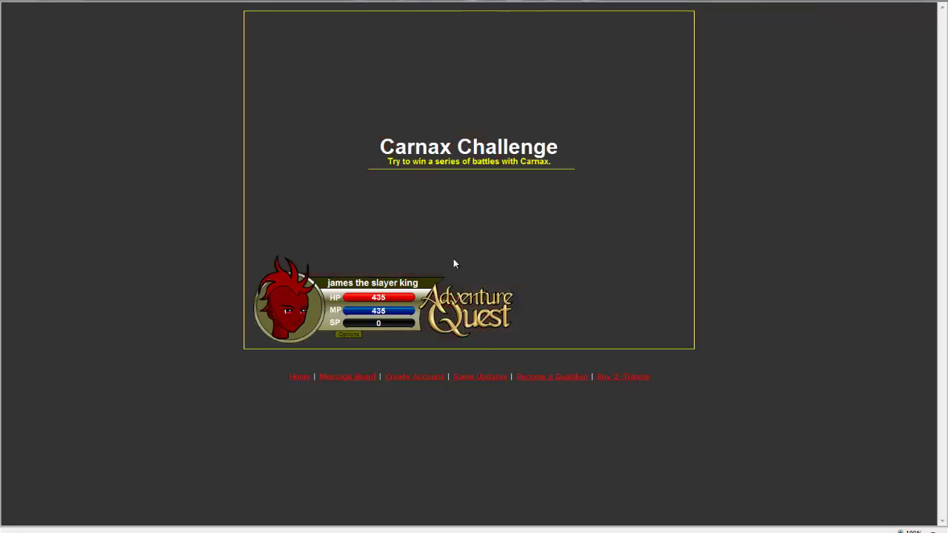
# Step: Open Calculator on the right and accept Warlic's challenge to start the Left Hand battle
pyautogui.press('super')
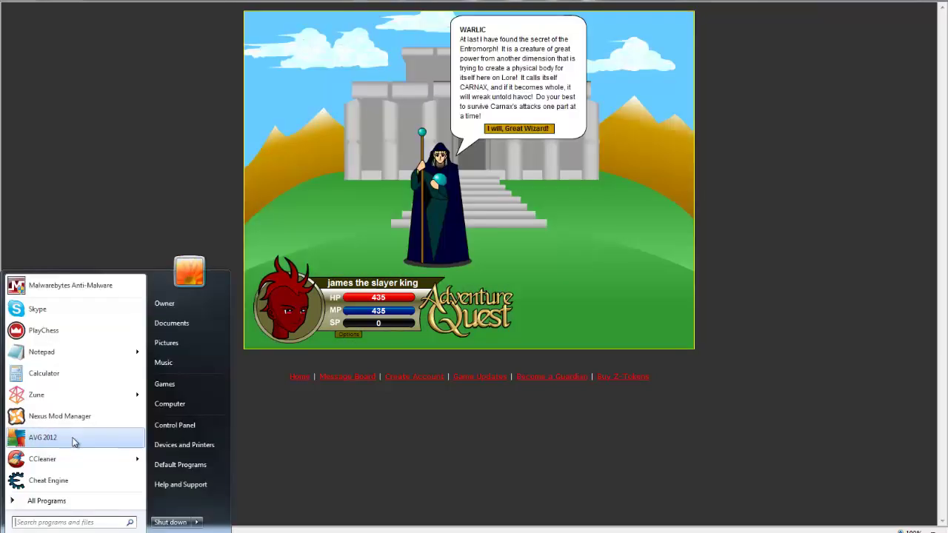
pyautogui.write('aq')
pyautogui.press('Escape')
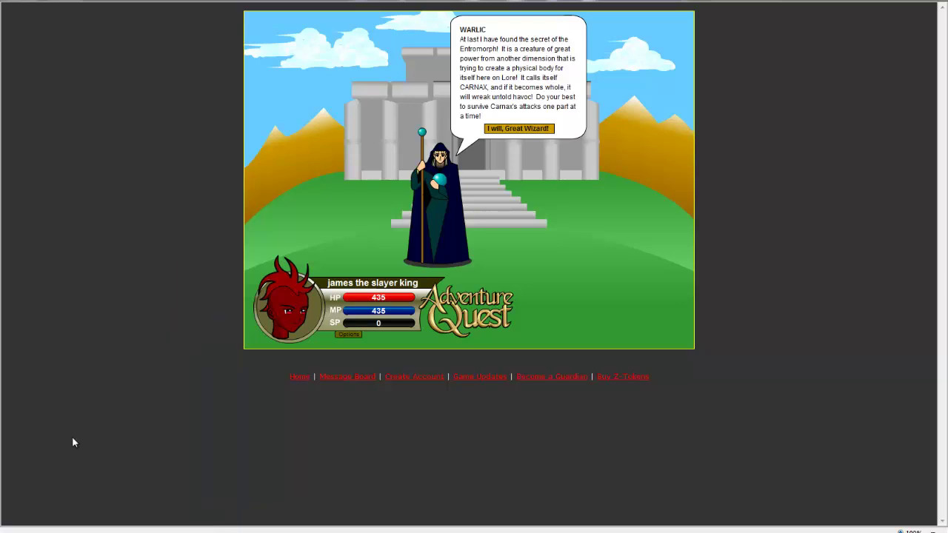
pyautogui.moveTo(270, 199); pyautogui.dragTo(719, 124)
pyautogui.click(518, 128)
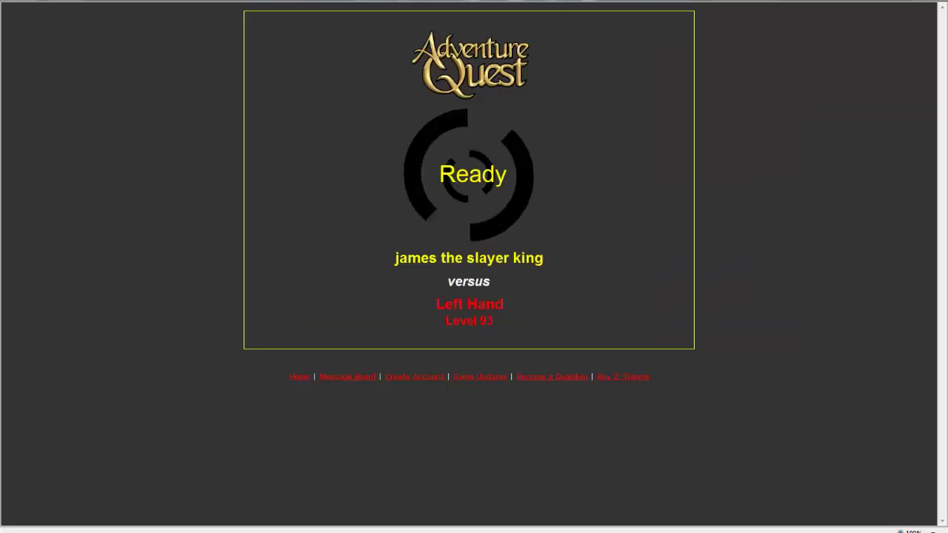
# Step: Move Cheat Engine to the right and hide the Ultra FireWere pet from the battle
pyautogui.moveTo(189, 530)
pyautogui.click(222, 530)
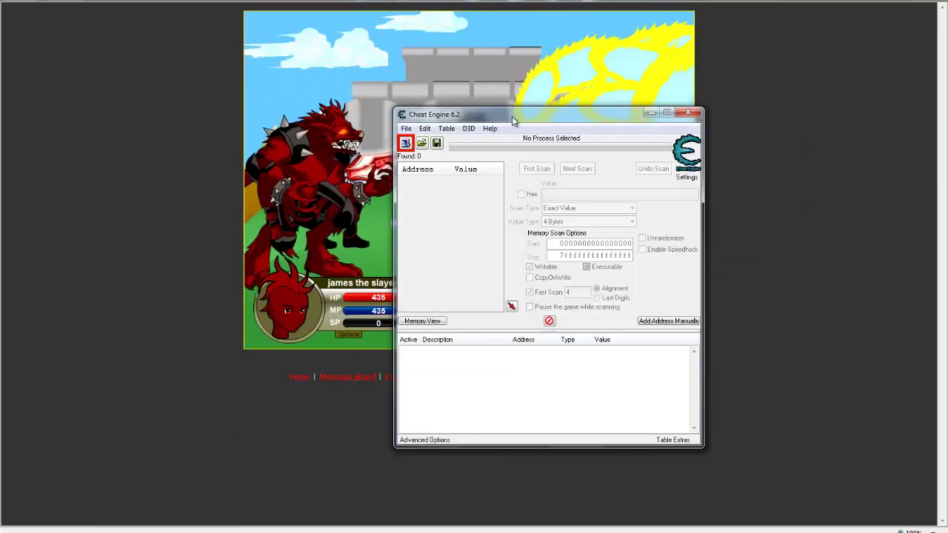
pyautogui.moveTo(512, 116); pyautogui.dragTo(656, 104)
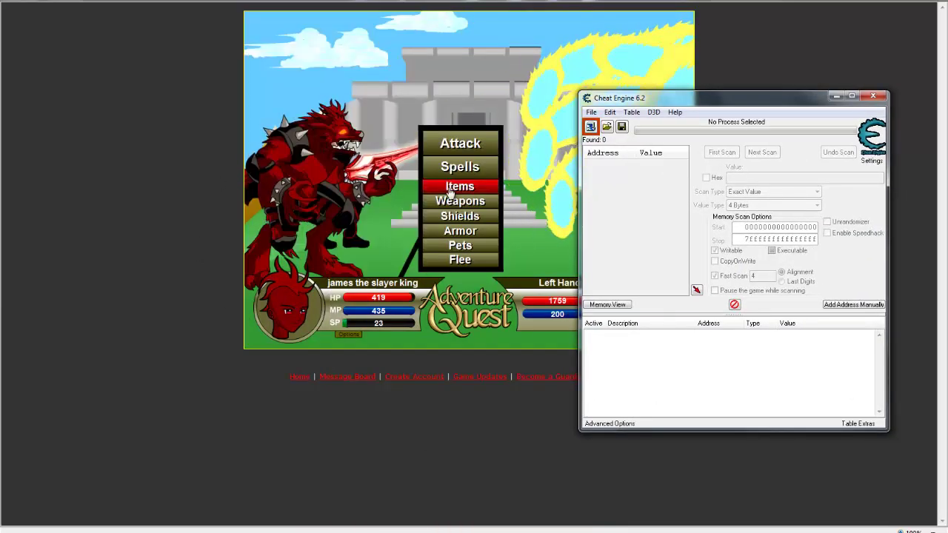
pyautogui.click(460, 245)
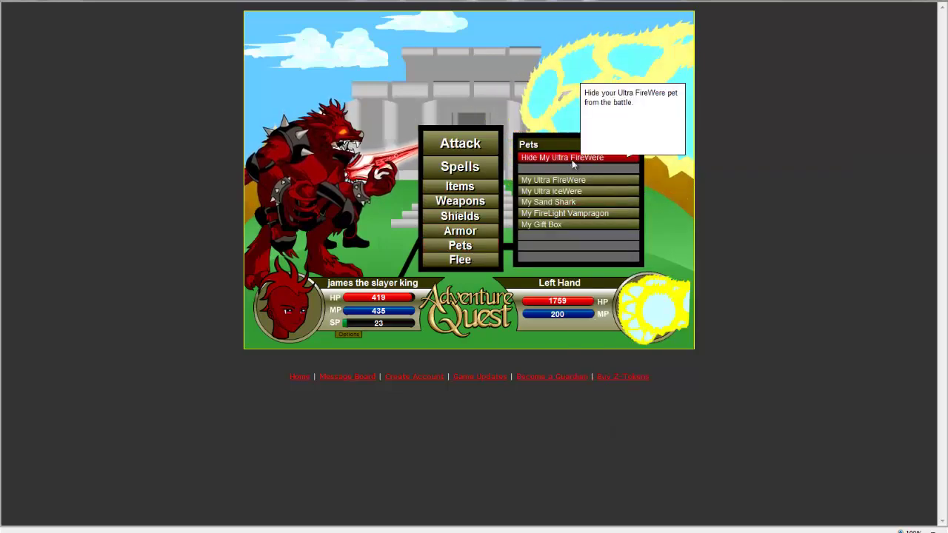
pyautogui.click(571, 157)
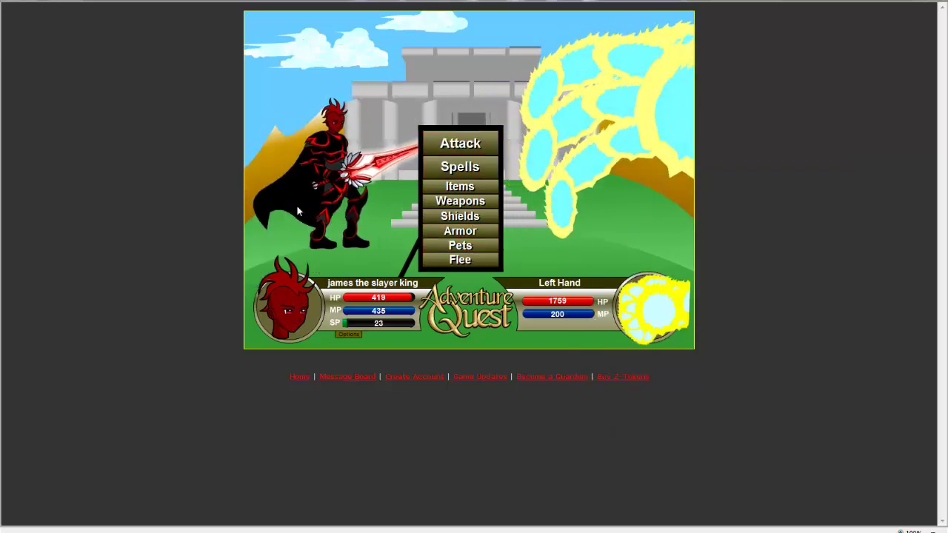
pyautogui.hotkey('alt', 'Tab')
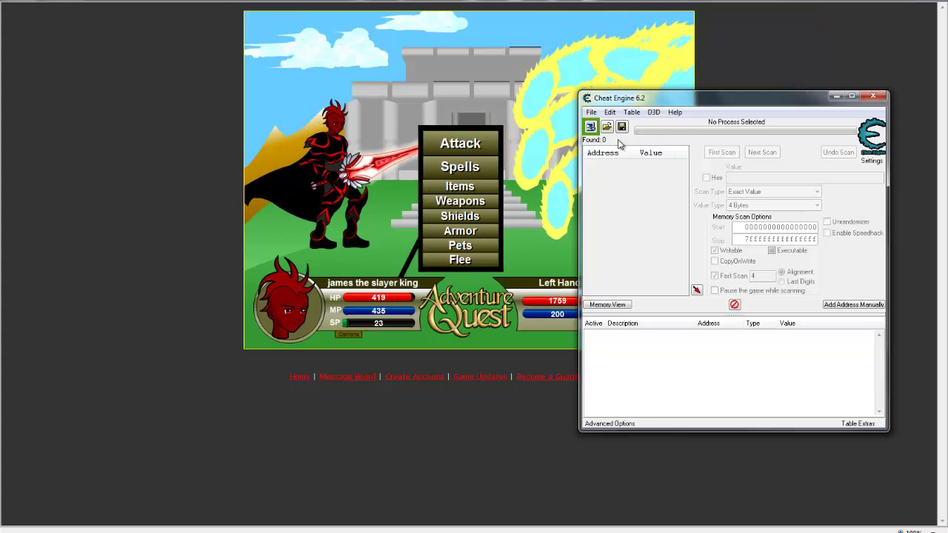
# Step: Attach Cheat Engine to the 000009B4-iexplore.exe process from the Process List
pyautogui.click(595, 128)
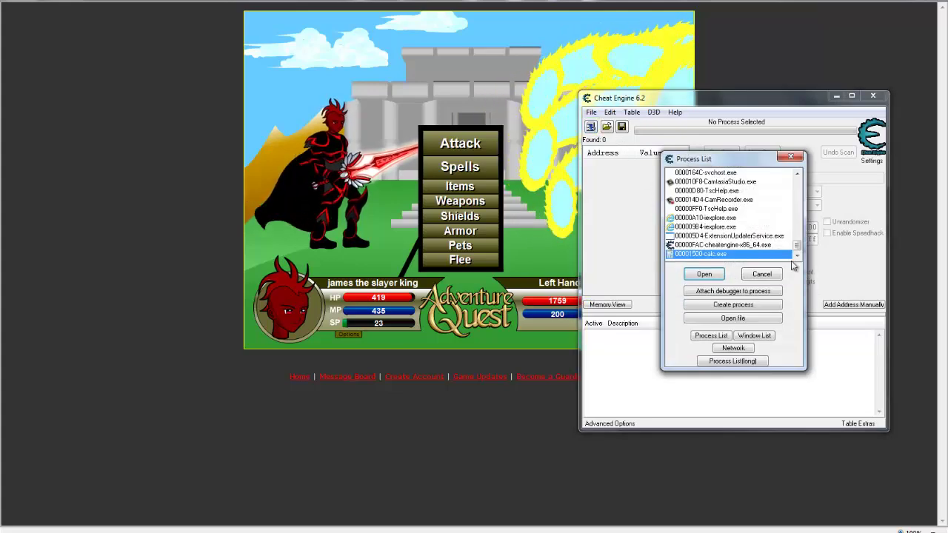
pyautogui.click(688, 227)
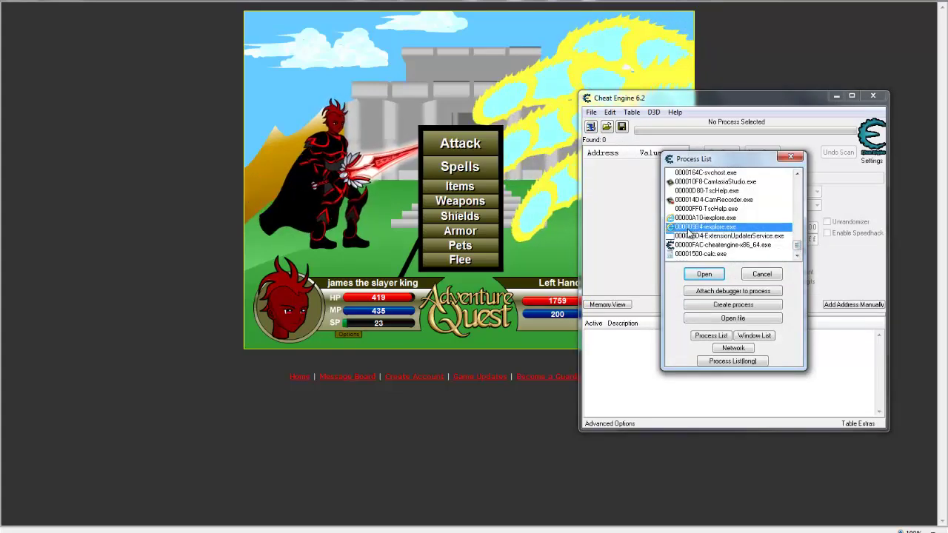
pyautogui.click(720, 220)
pyautogui.click(715, 228)
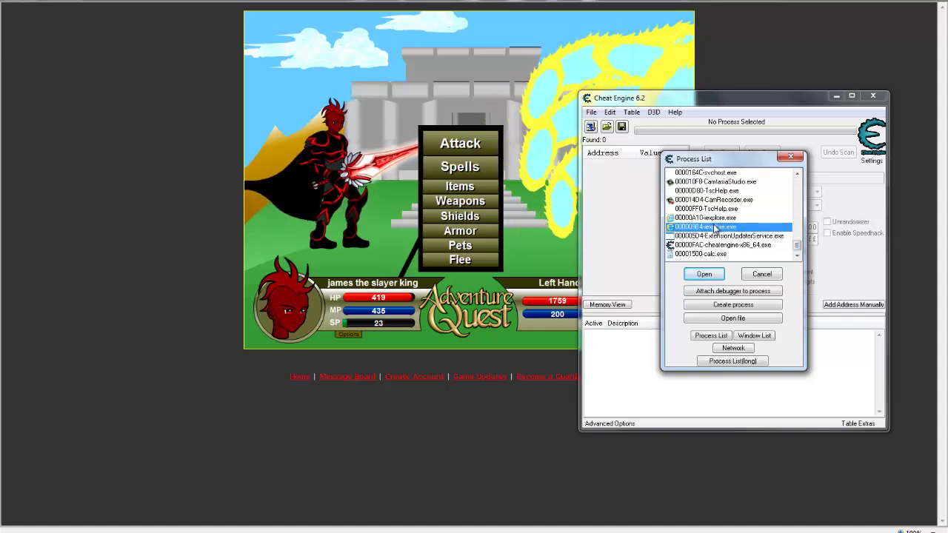
pyautogui.doubleClick(714, 228)
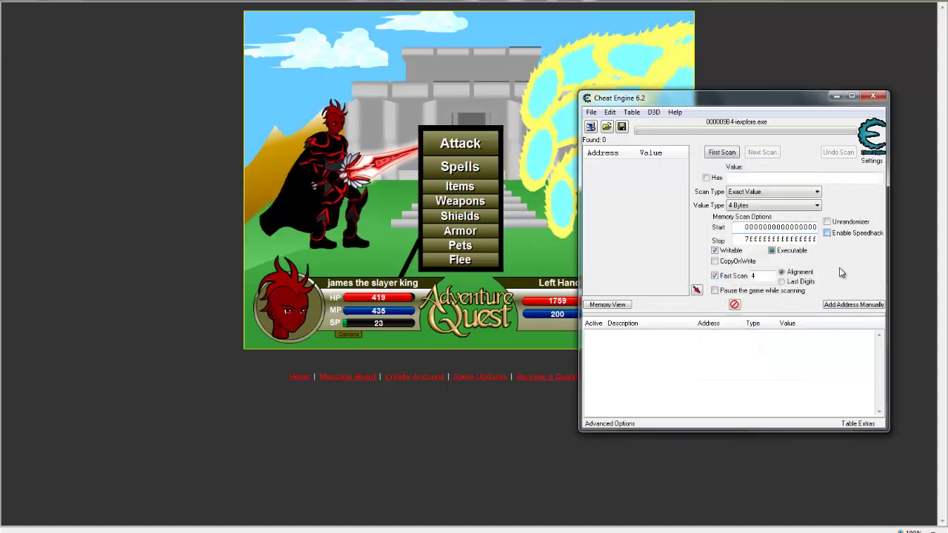
# Step: Apply the speedhack at speed 500, switch it off again, and move the window lower
pyautogui.click(827, 232)
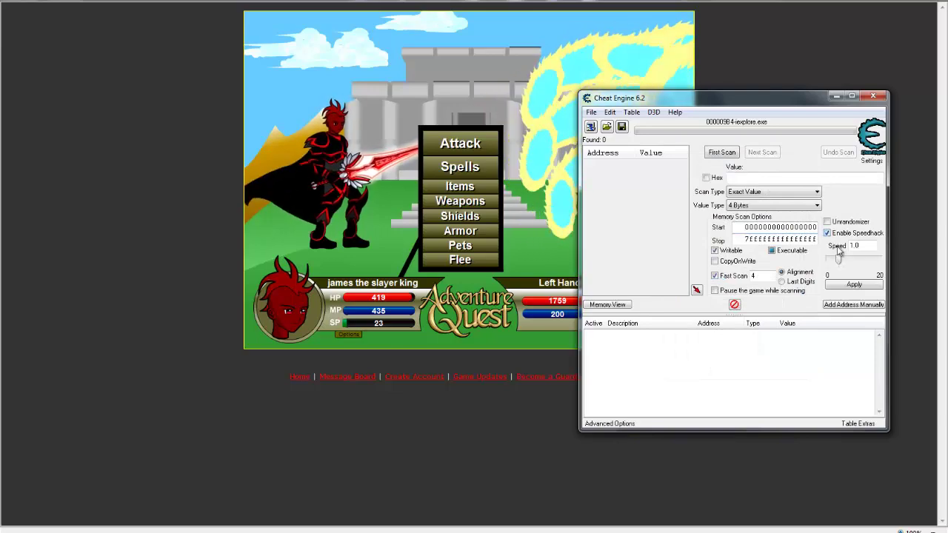
pyautogui.moveTo(838, 263); pyautogui.dragTo(876, 262)
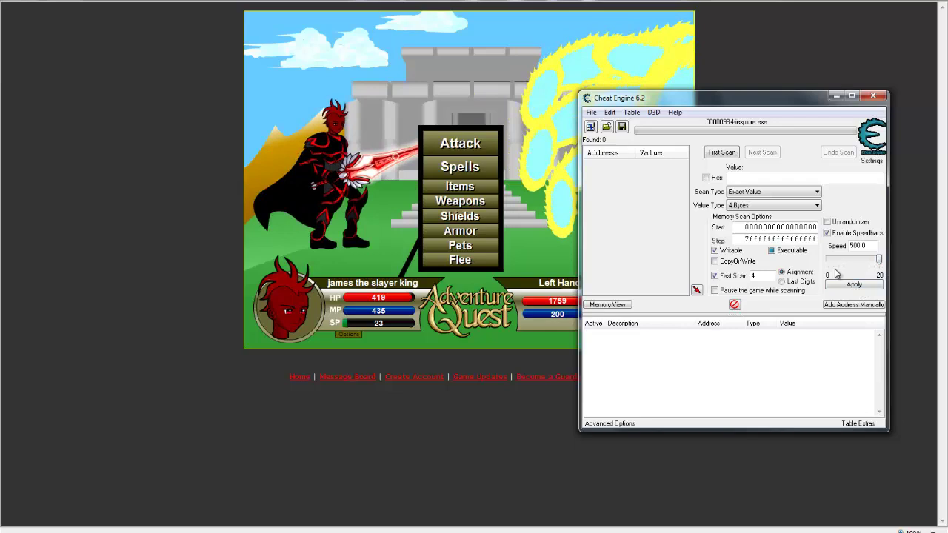
pyautogui.click(855, 286)
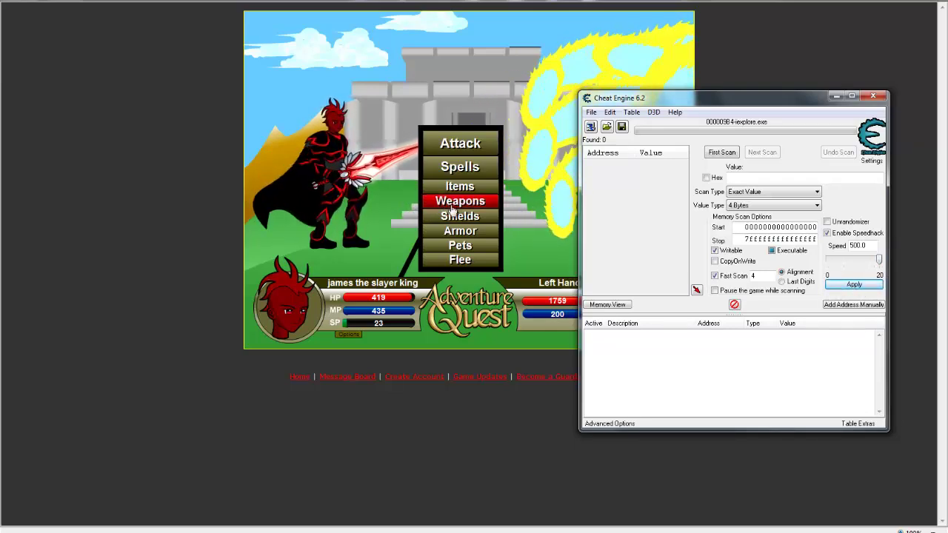
pyautogui.click(827, 232)
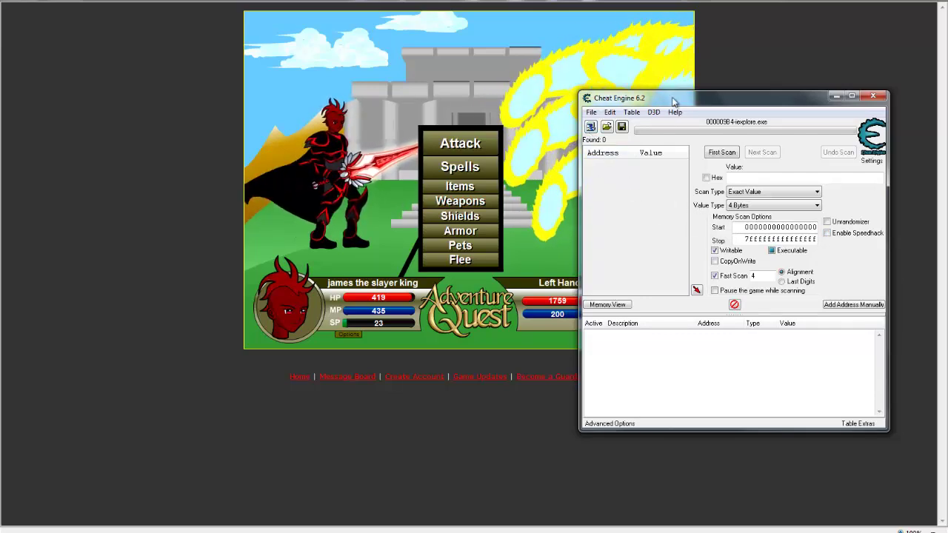
pyautogui.moveTo(672, 97); pyautogui.dragTo(541, 323)
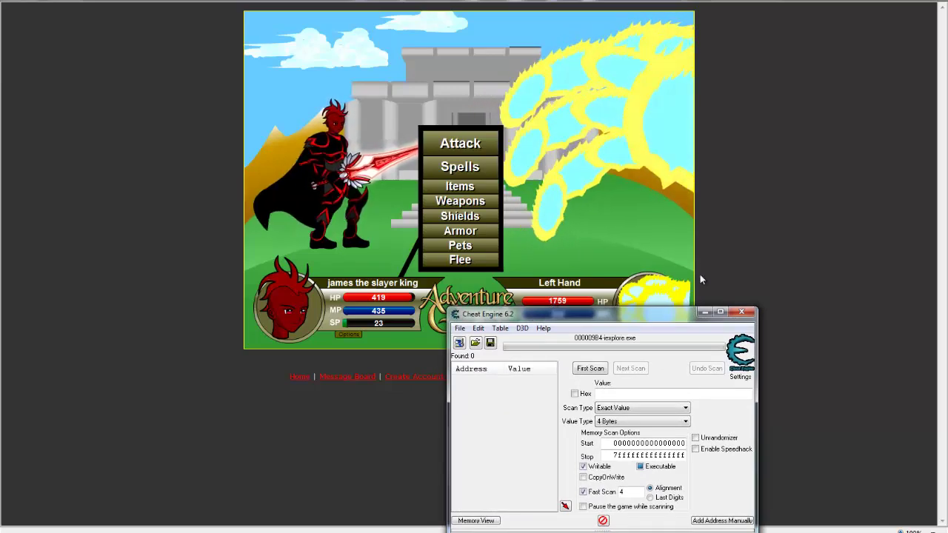
# Step: Compute 1759 × 8 = 14072 in Calculator and copy the result
pyautogui.moveTo(652, 313); pyautogui.dragTo(810, 150)
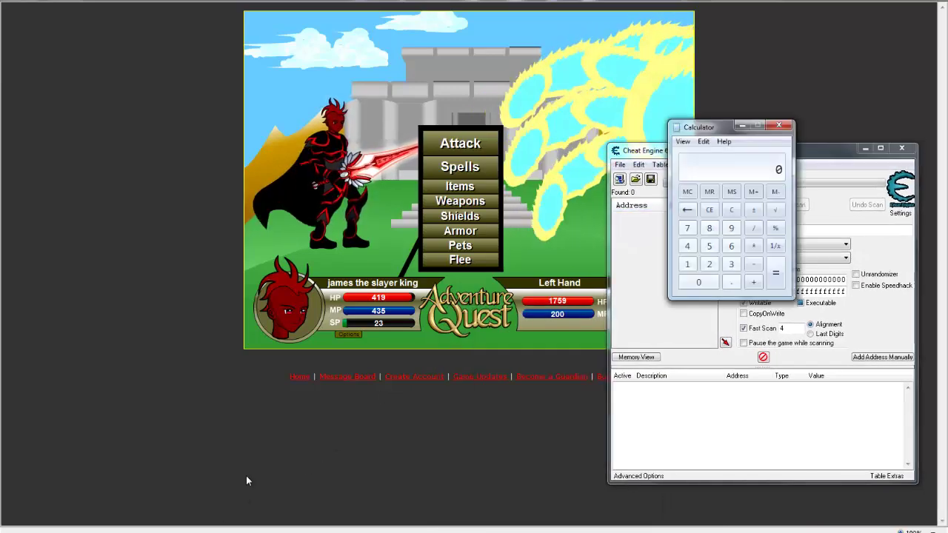
pyautogui.click(689, 264)
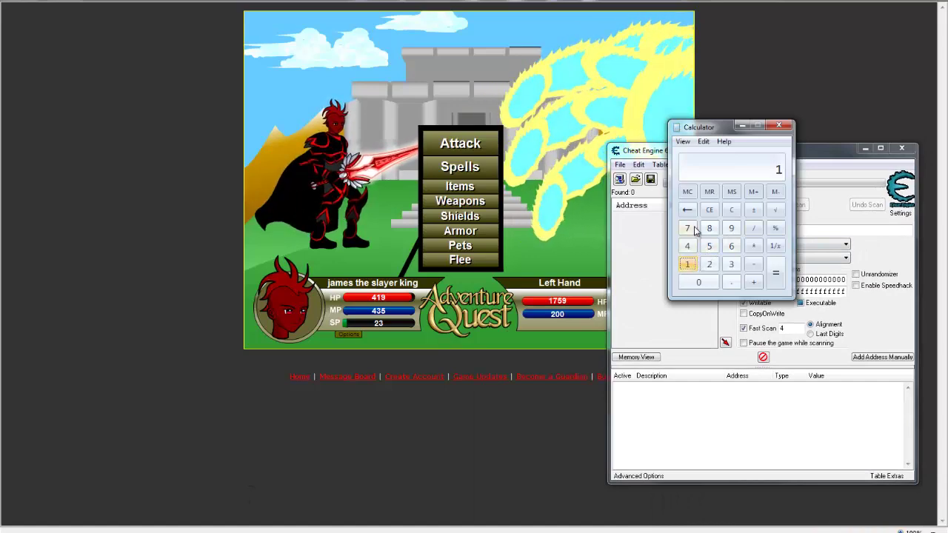
pyautogui.click(687, 228)
pyautogui.click(709, 246)
pyautogui.click(731, 229)
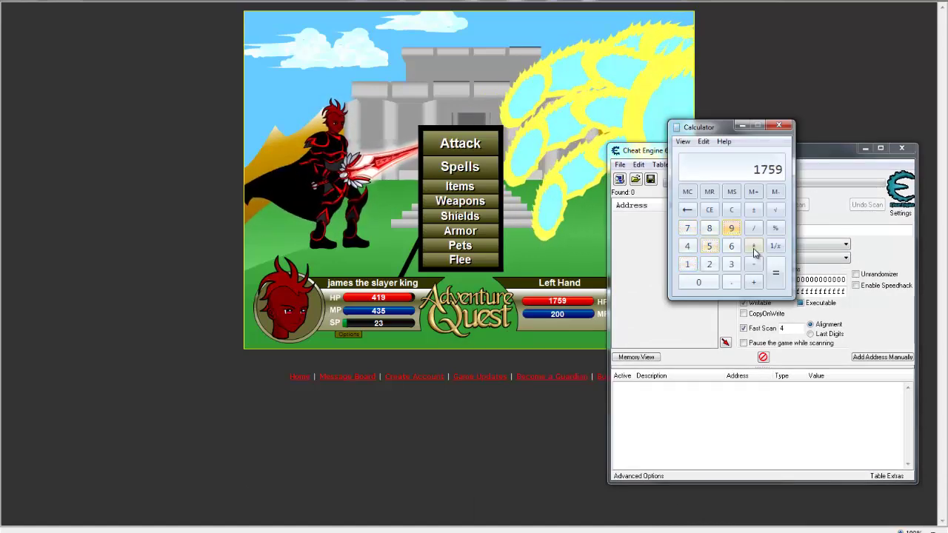
pyautogui.click(753, 246)
pyautogui.click(709, 228)
pyautogui.click(776, 272)
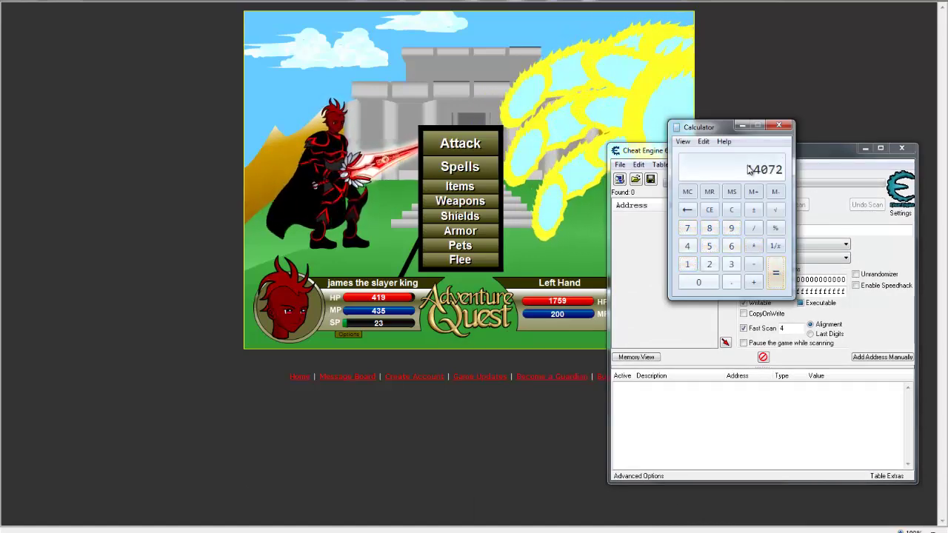
pyautogui.rightClick(749, 171)
pyautogui.click(762, 176)
# Step: Scan memory for 14072 and add all five found addresses to the cheat list
pyautogui.click(779, 125)
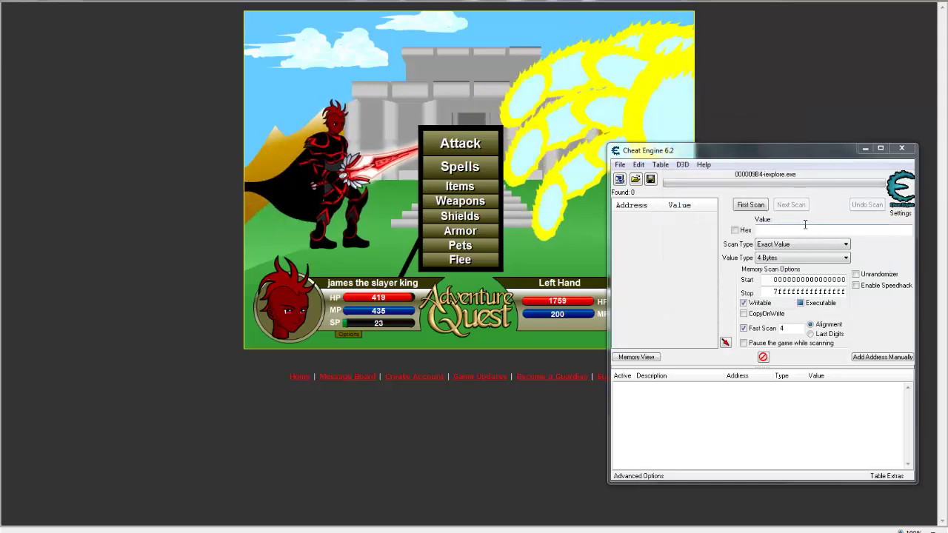
pyautogui.rightClick(803, 226)
pyautogui.click(820, 261)
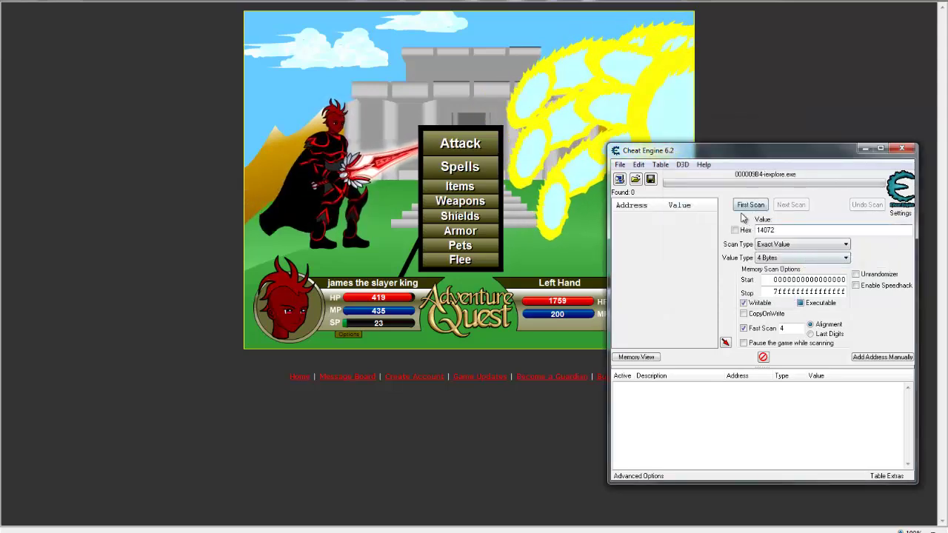
pyautogui.click(750, 204)
pyautogui.click(667, 256)
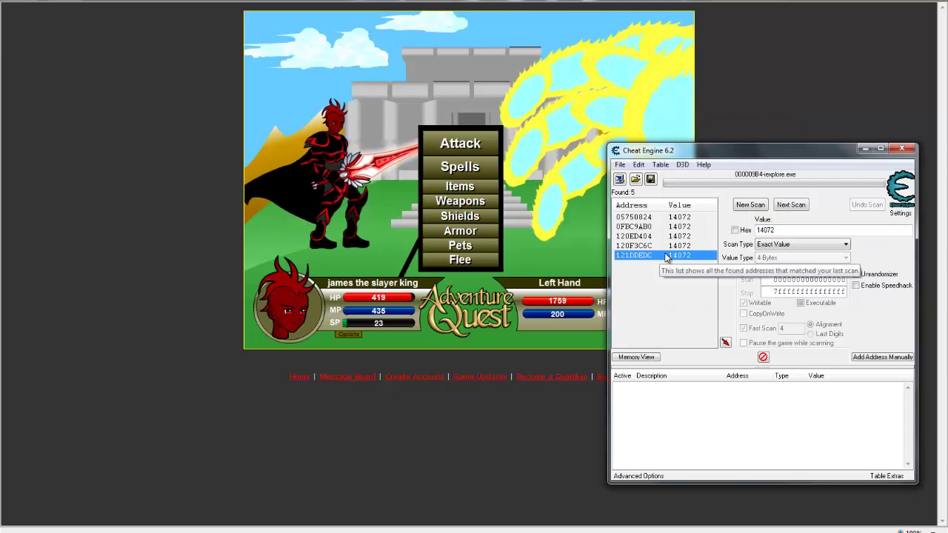
pyautogui.keyDown('shift'); pyautogui.click(670, 217); pyautogui.keyUp('shift')
pyautogui.click(725, 342)
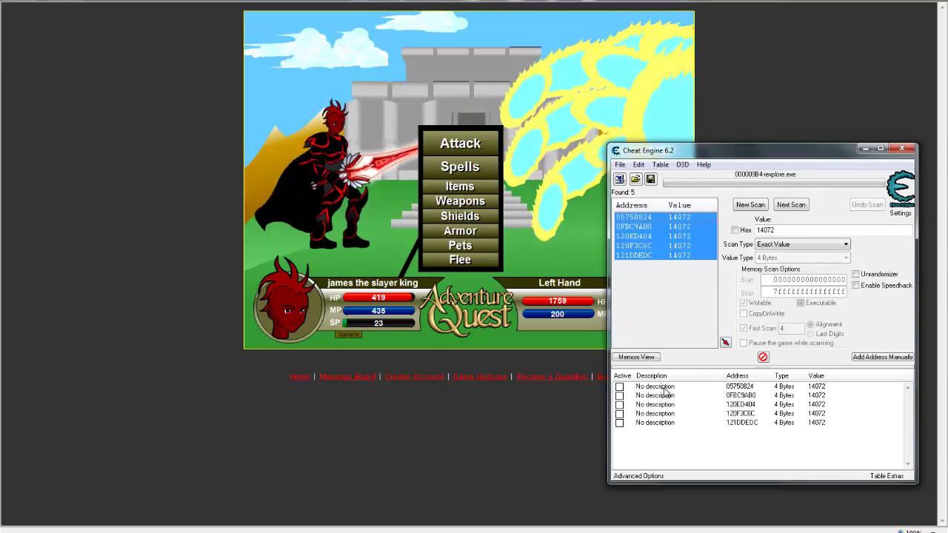
pyautogui.click(659, 386)
# Step: Set all five listed addresses to 0, then start a new scan and clear the list
pyautogui.keyDown('shift'); pyautogui.click(659, 422); pyautogui.keyUp('shift')
pyautogui.rightClick(666, 396)
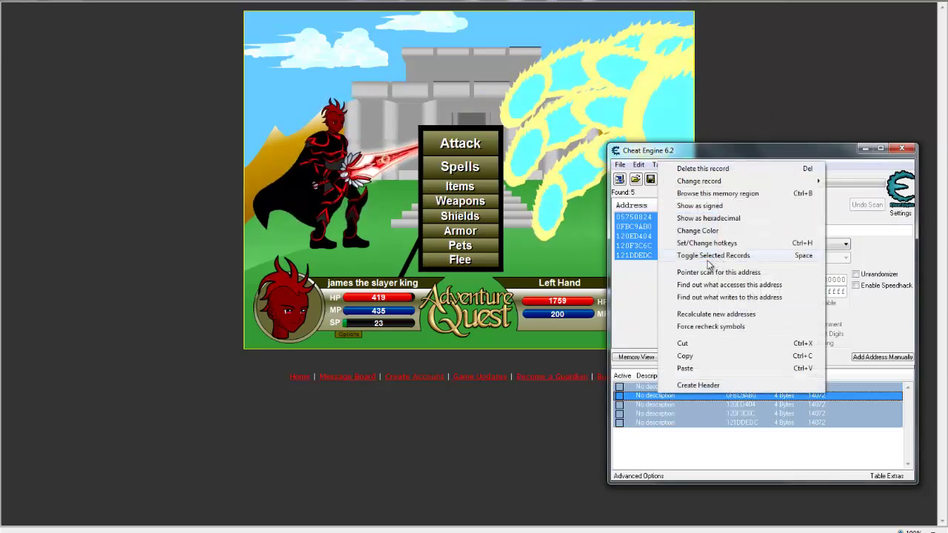
pyautogui.click(669, 424)
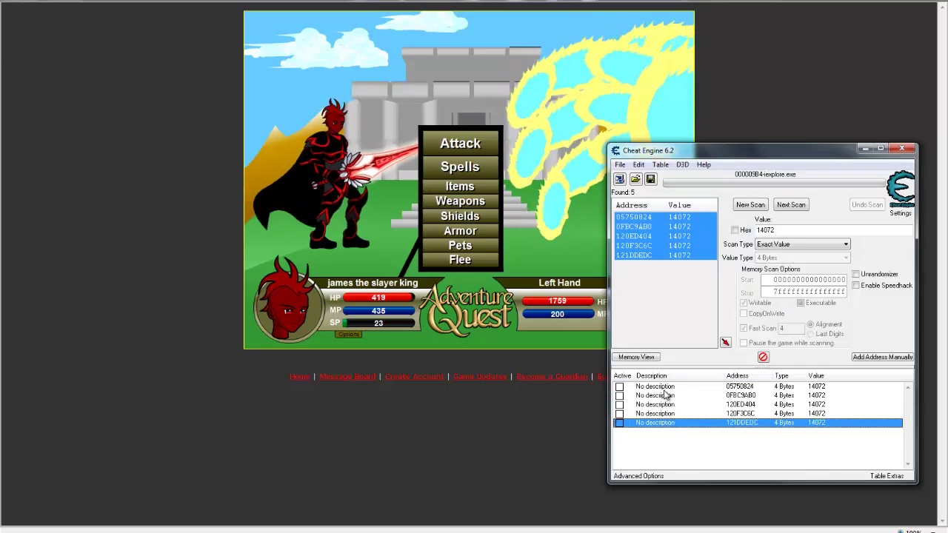
pyautogui.keyDown('shift'); pyautogui.click(664, 387); pyautogui.keyUp('shift')
pyautogui.press('Return')
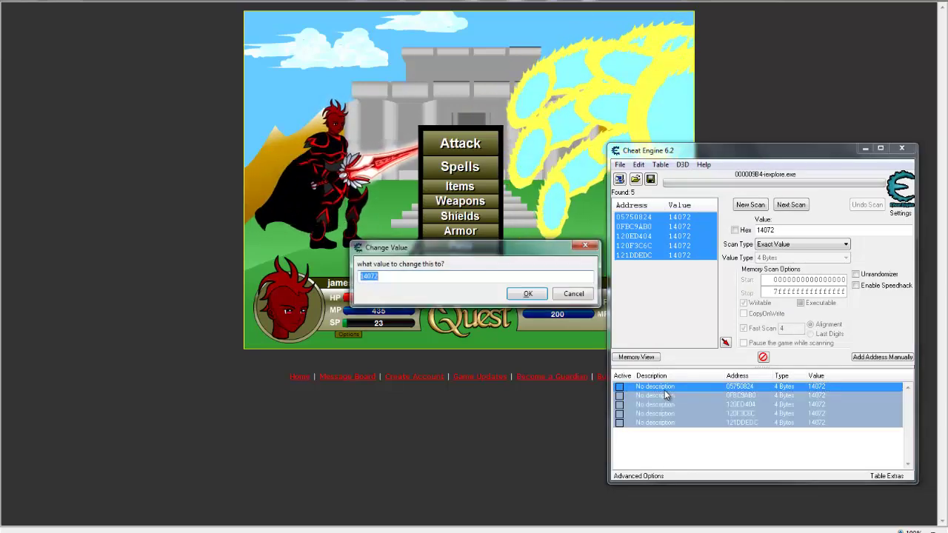
pyautogui.write('0')
pyautogui.press('Return')
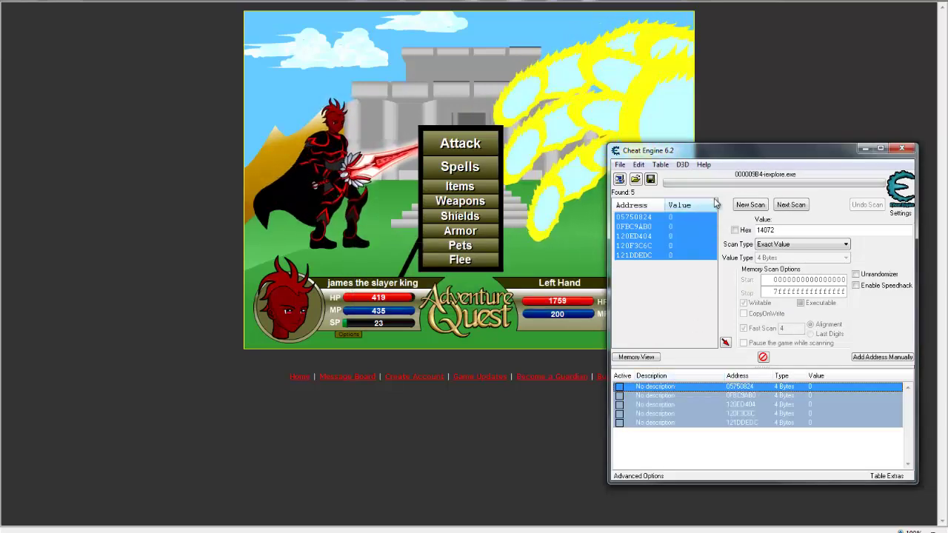
pyautogui.click(750, 204)
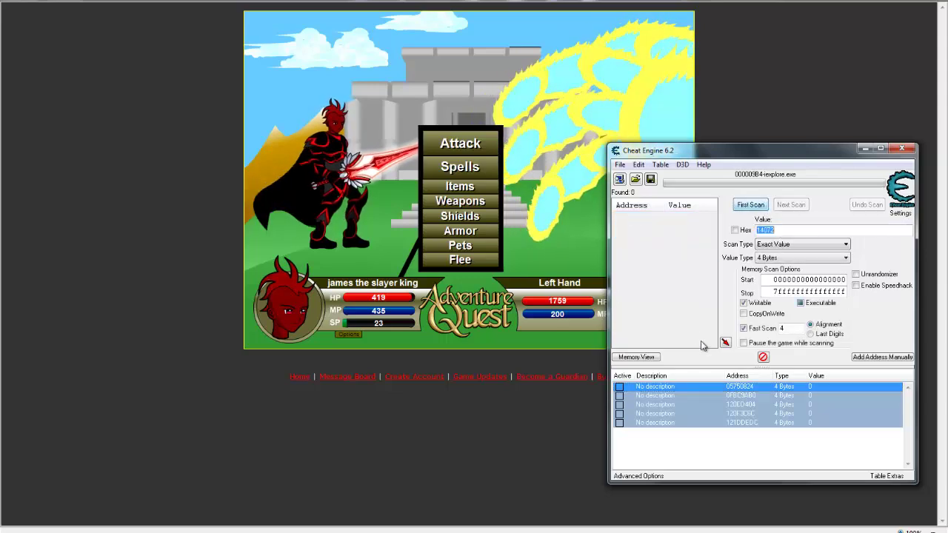
pyautogui.click(764, 358)
# Step: Confirm clearing the addresses, minimize Cheat Engine, and attack the Left Hand
pyautogui.click(507, 265)
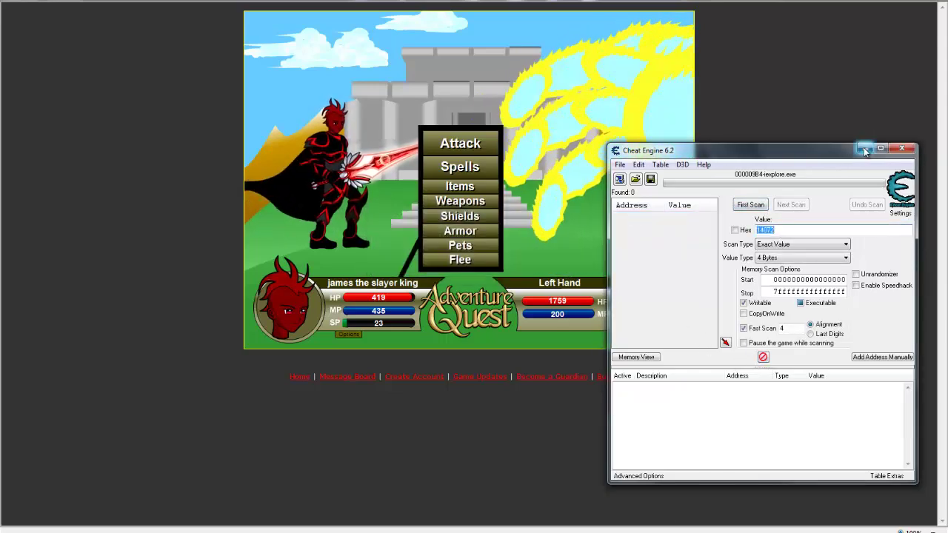
pyautogui.click(860, 148)
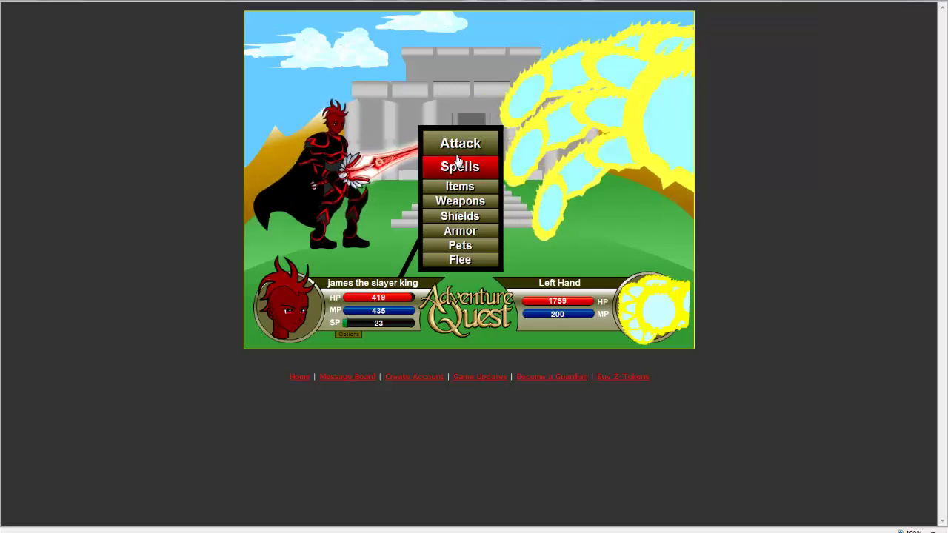
pyautogui.click(478, 146)
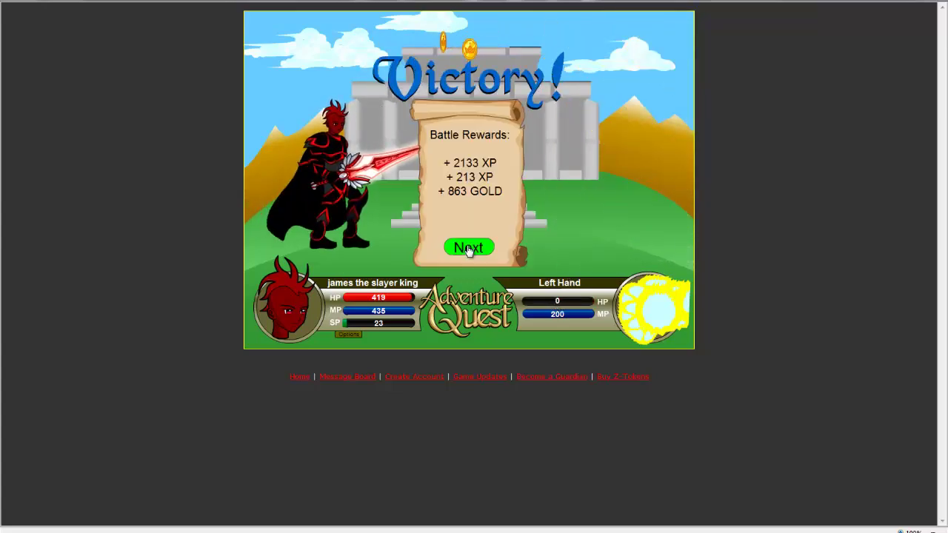
# Step: Continue past the Victory screen and leave the AdventureQuest page
pyautogui.click(468, 248)
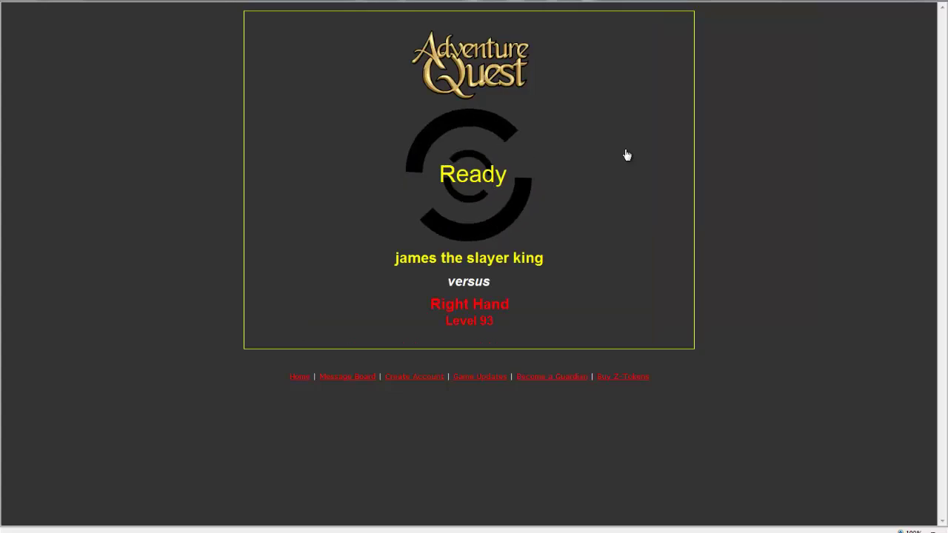
pyautogui.press('F5')
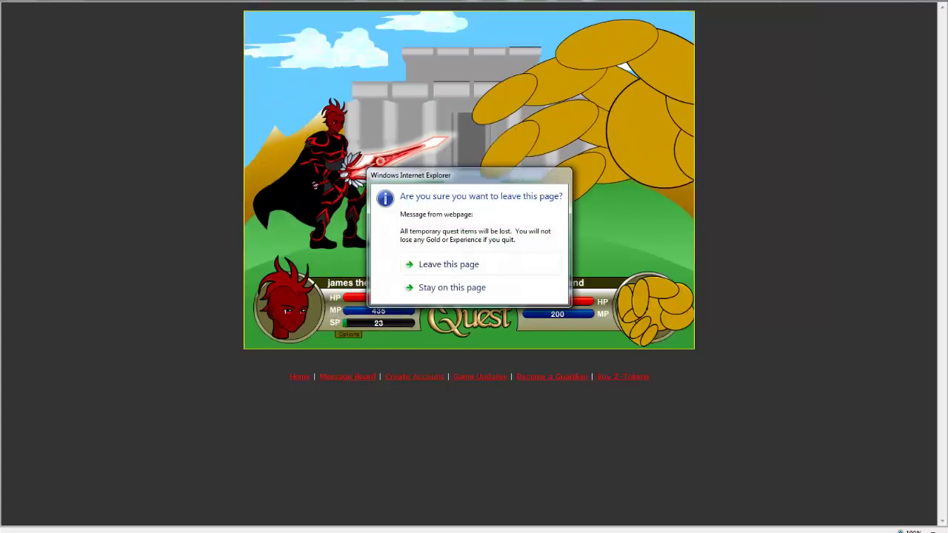
pyautogui.click(440, 267)
pyautogui.moveTo(350, 289); pyautogui.dragTo(400, 452)
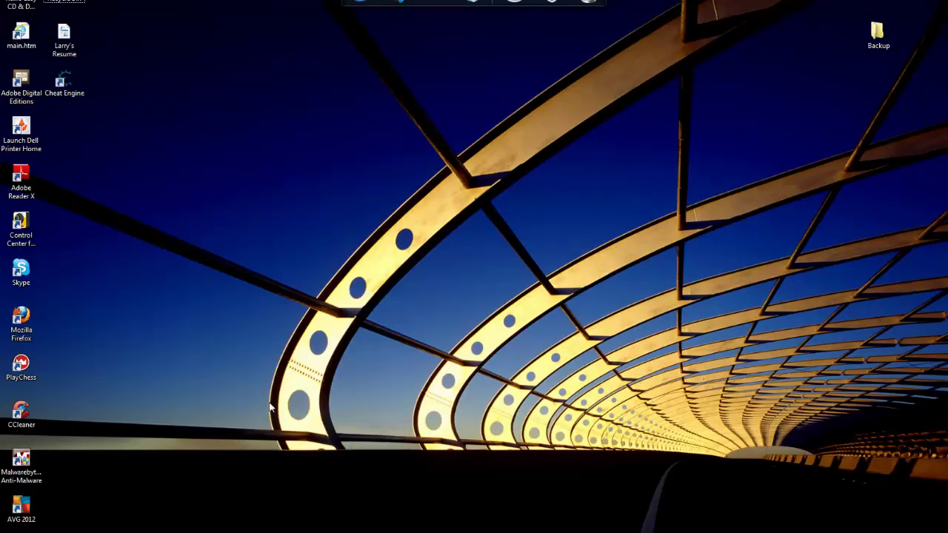